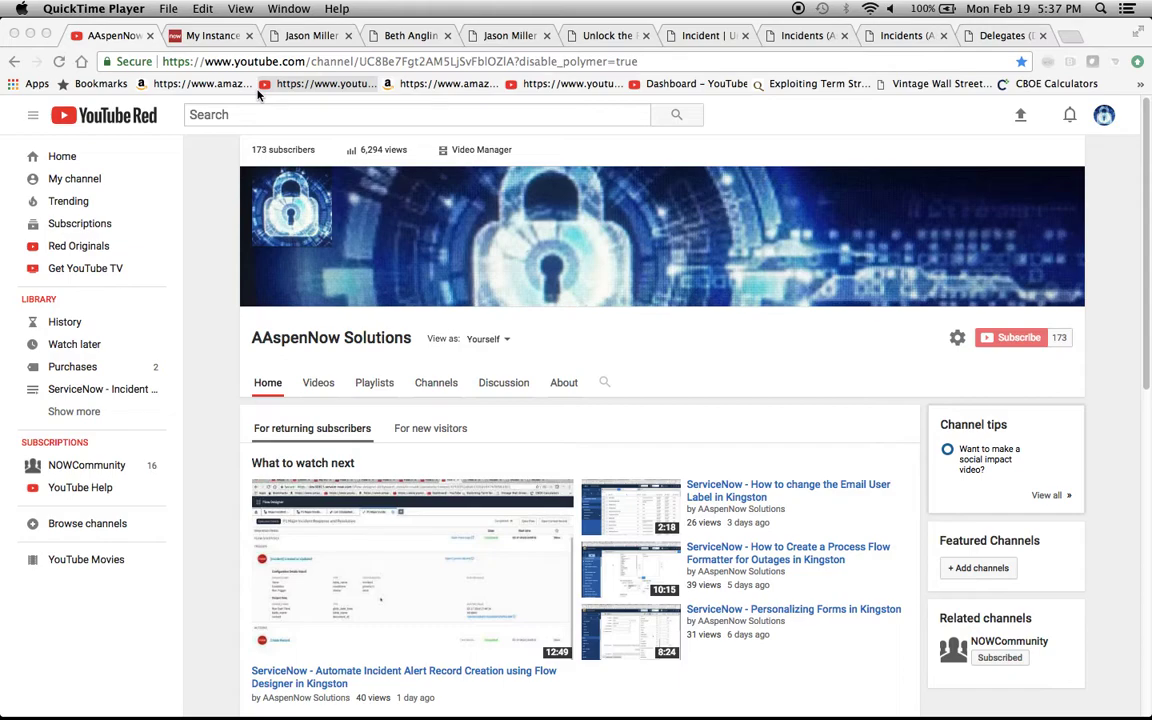
Examine both Delegates related lists on the user's Self Service profile, filtered by User and by Delegate
click(304, 37)
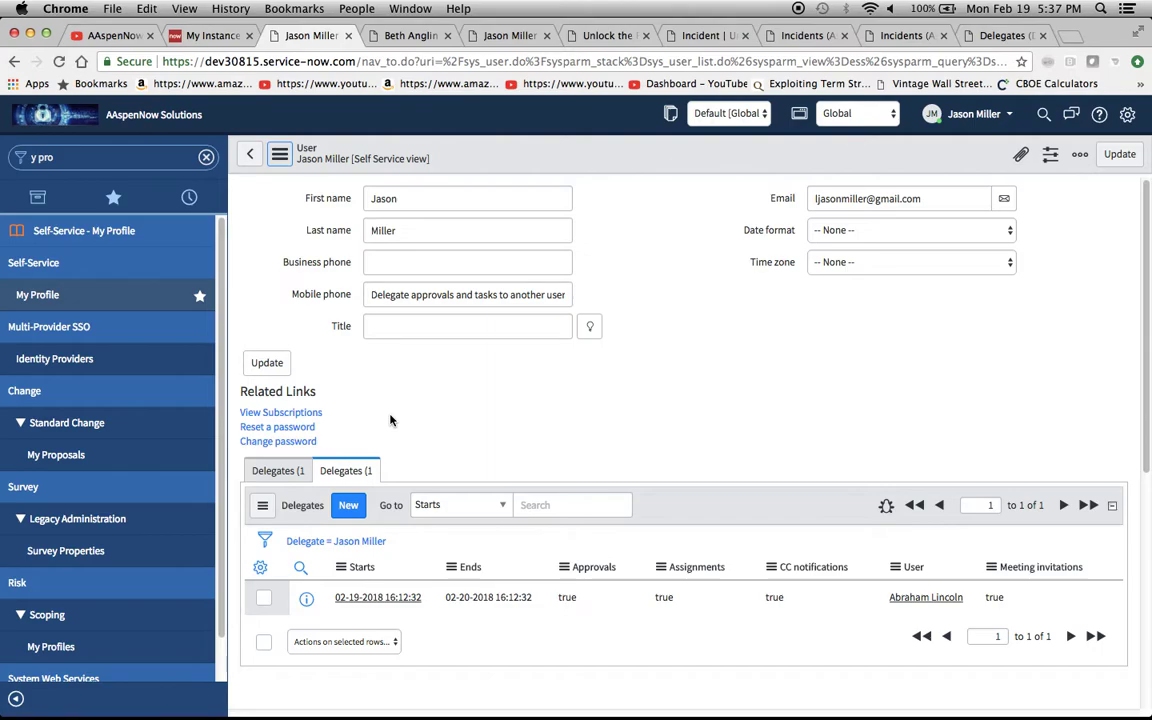
click(282, 473)
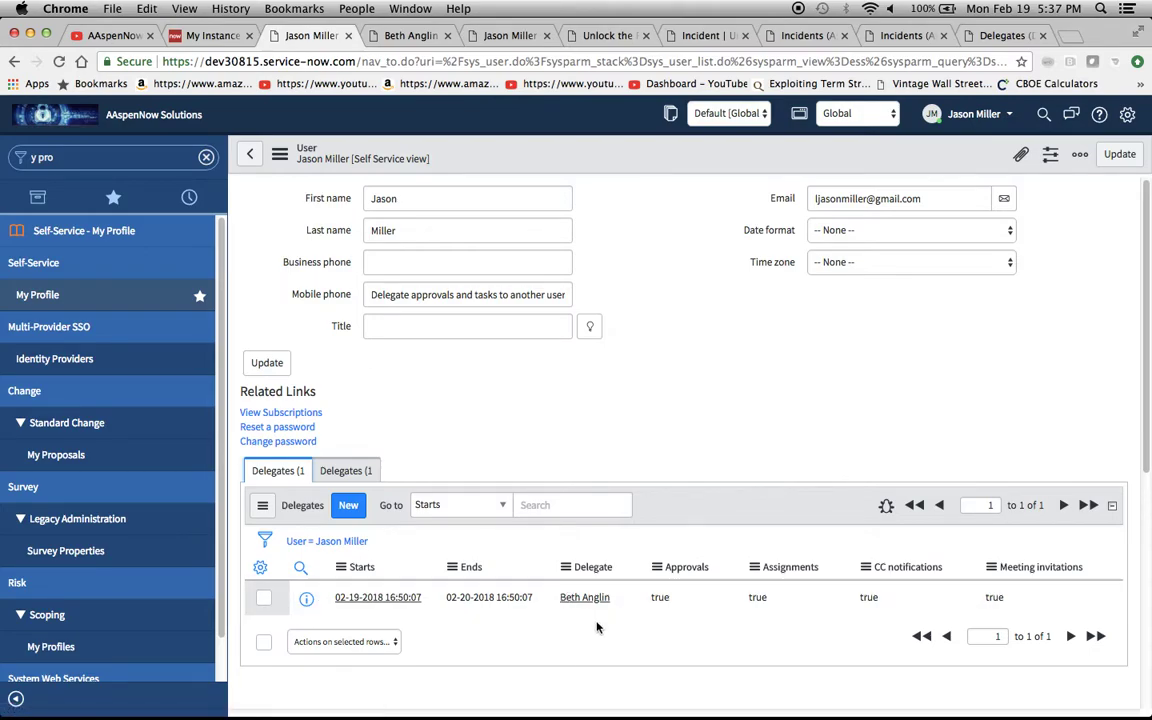
click(345, 475)
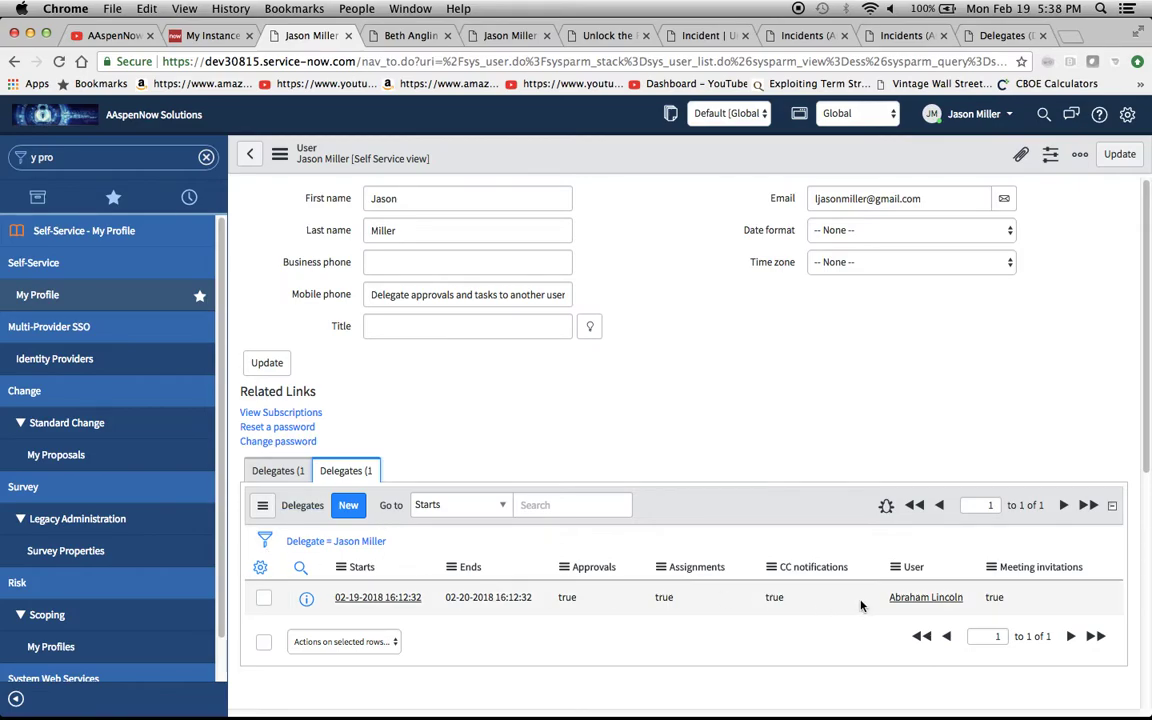
click(257, 476)
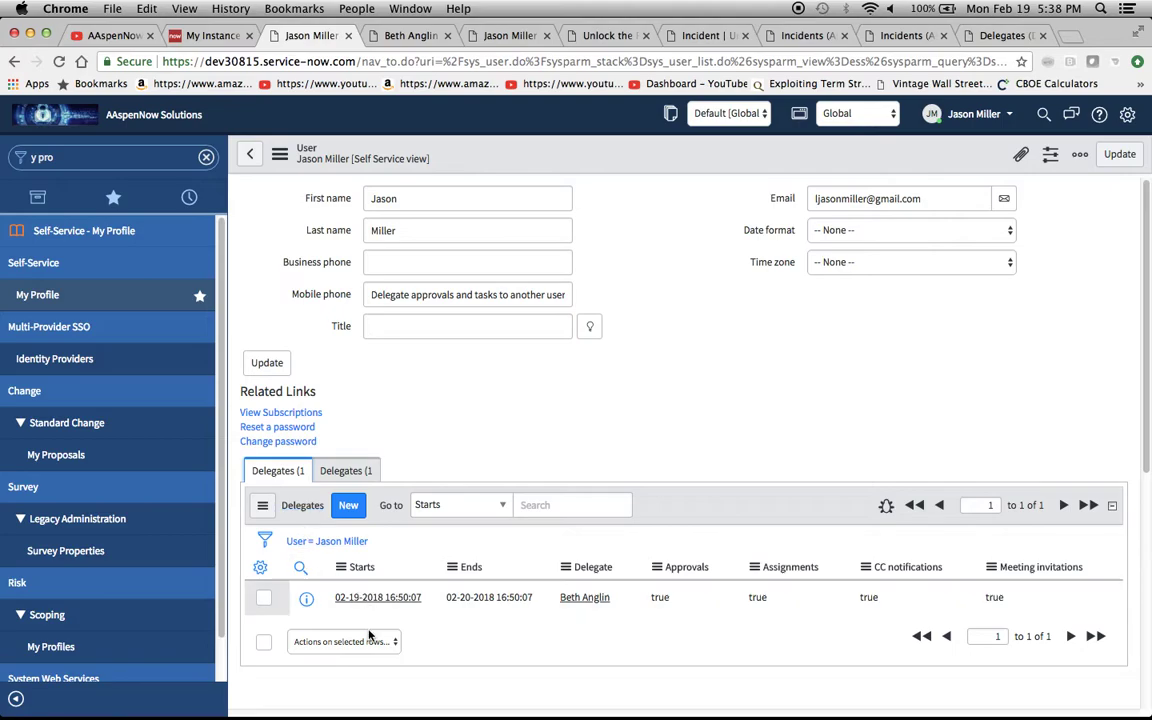
Review the user's outgoing and incoming delegate records, including their dates and delegated options
click(402, 36)
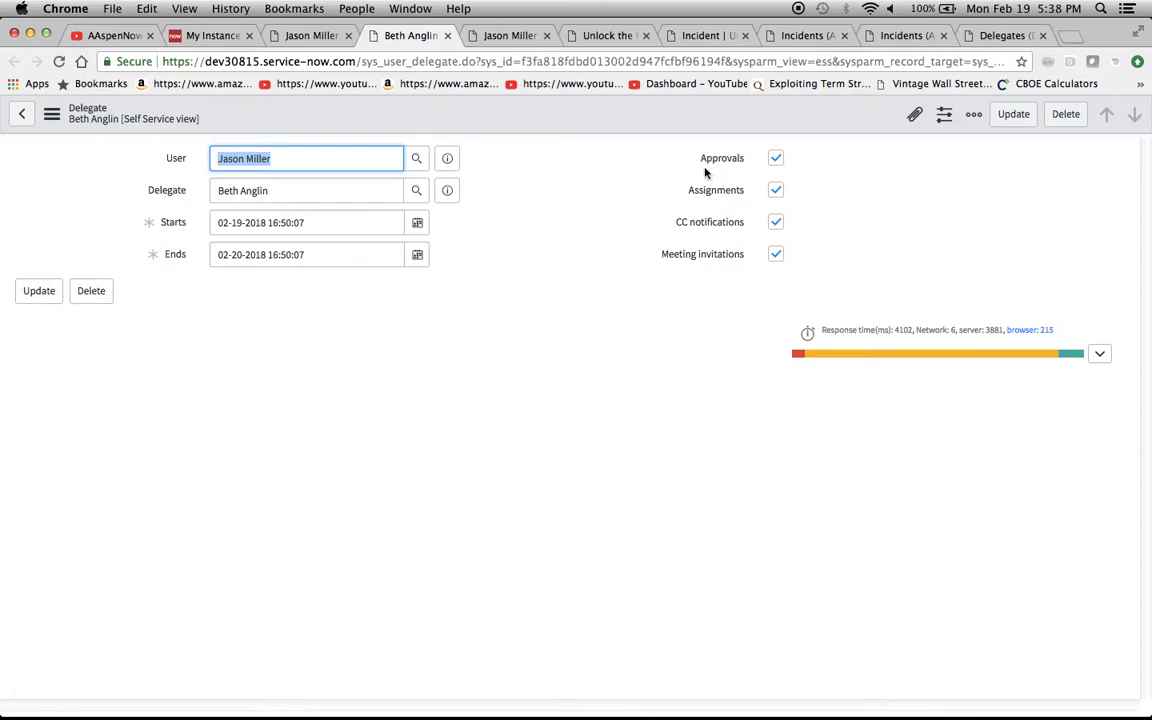
click(284, 38)
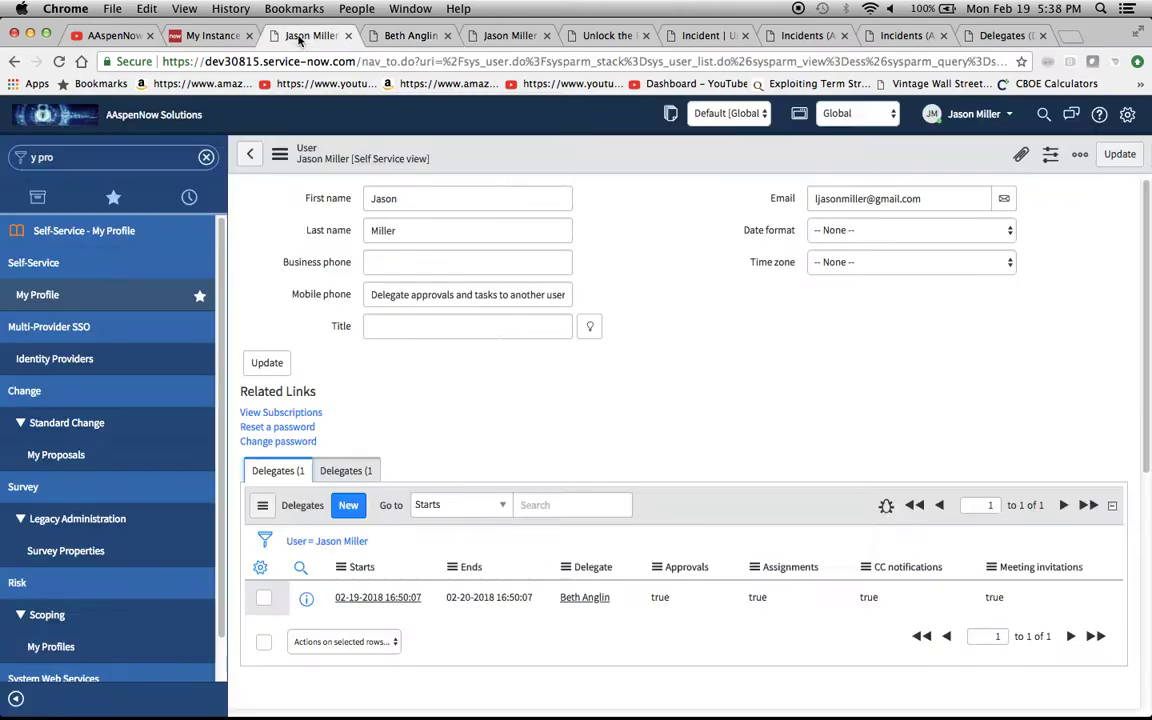
click(350, 475)
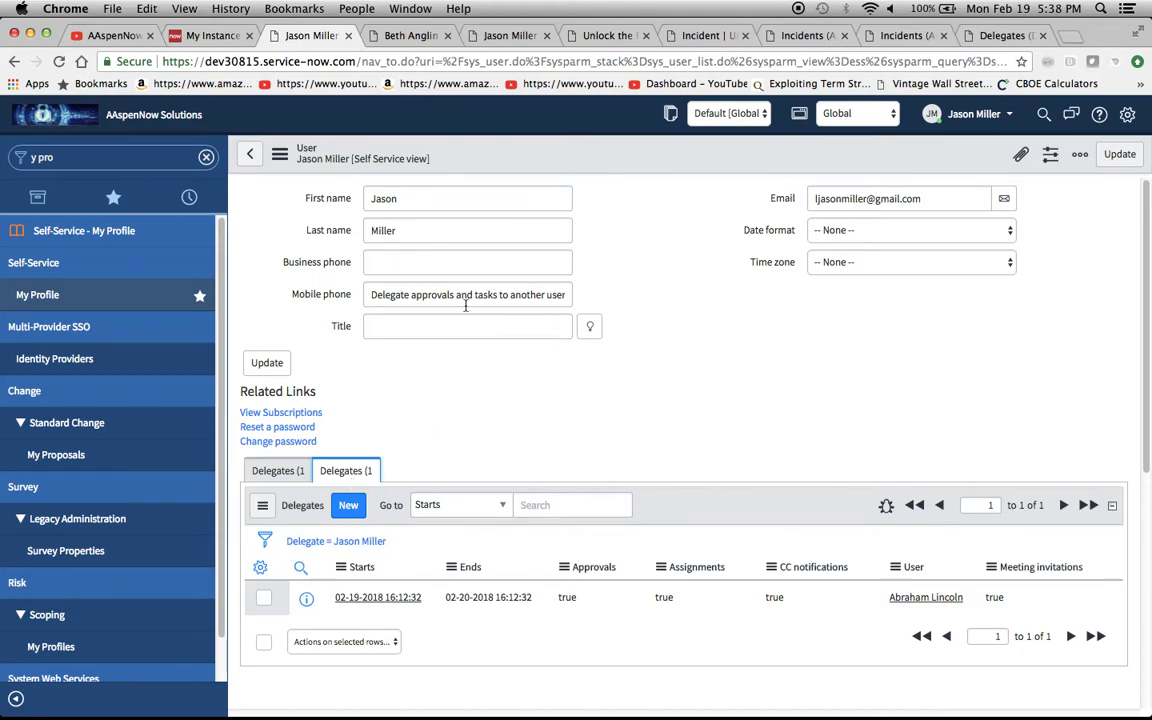
click(500, 38)
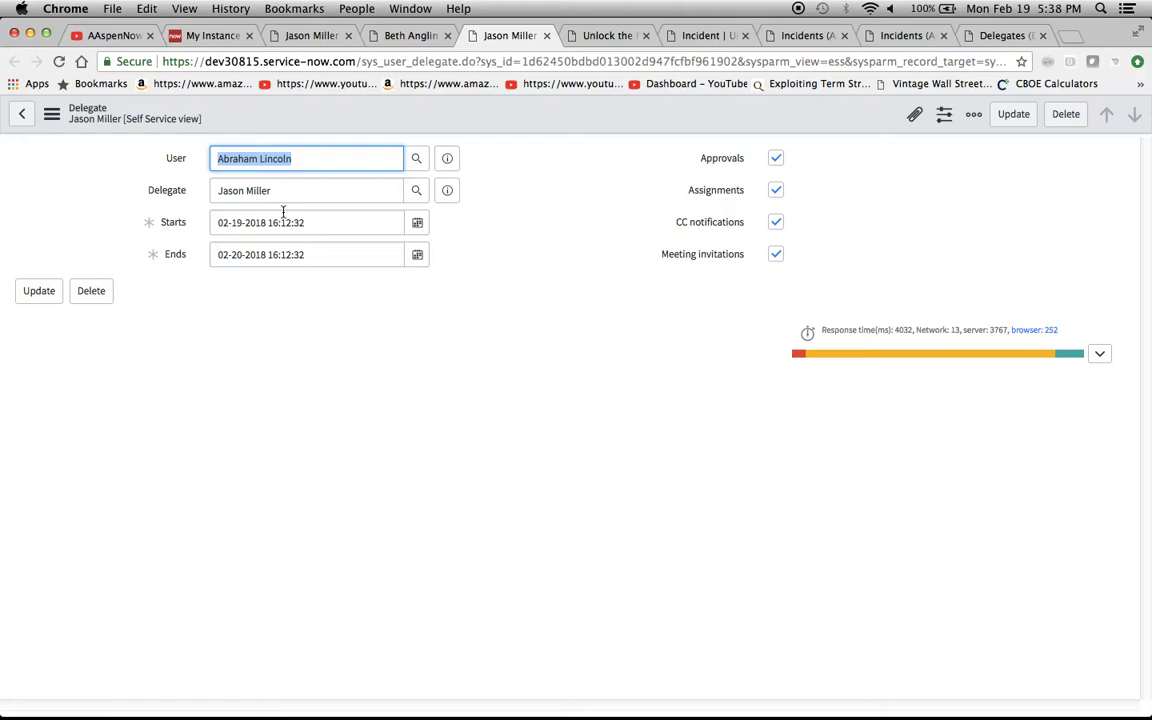
click(311, 38)
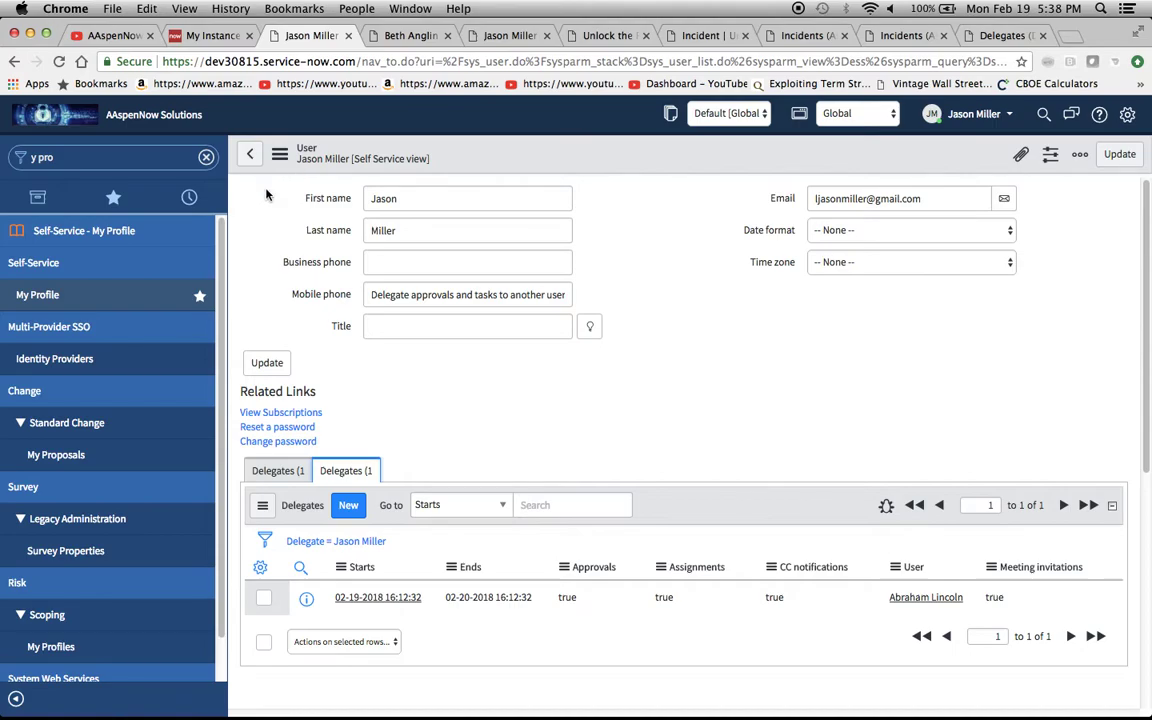
Open the related lists configuration of the User form
click(281, 156)
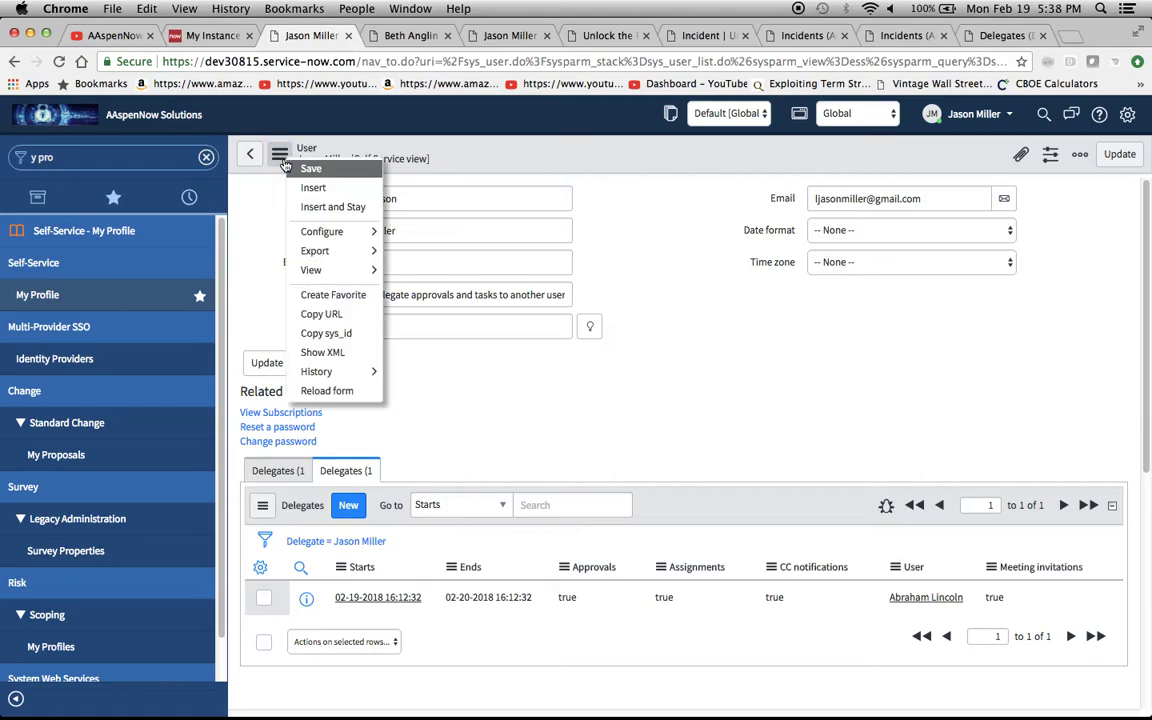
mouse_move(307, 234)
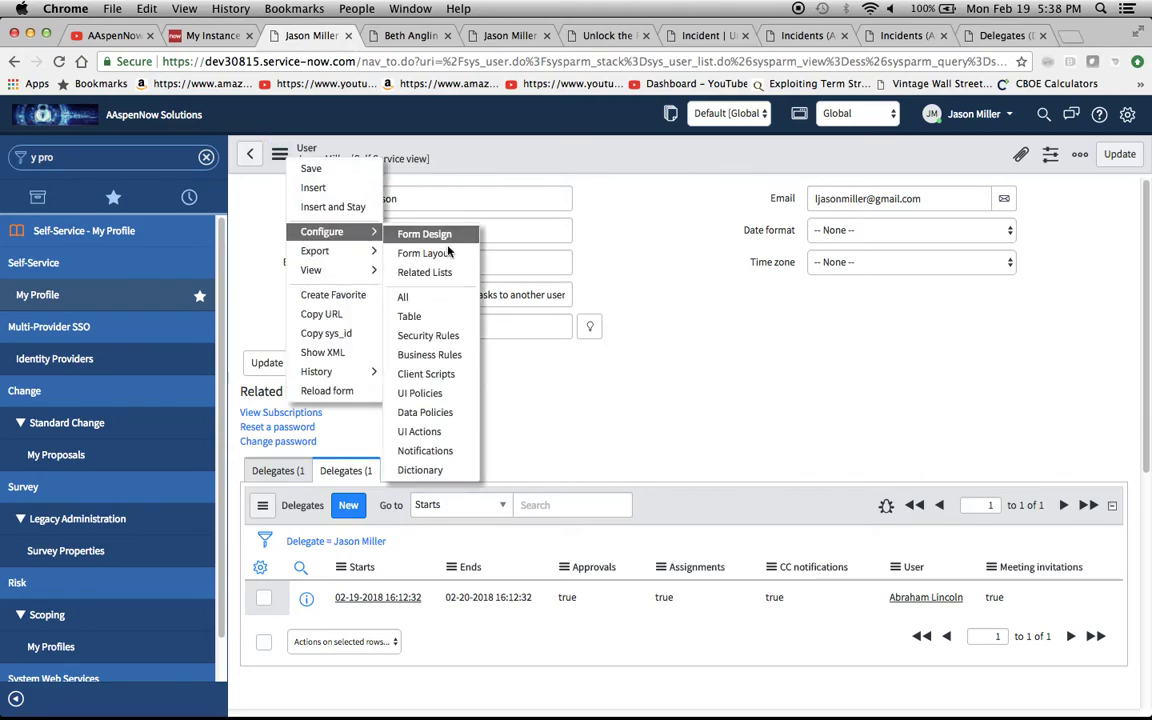
click(660, 246)
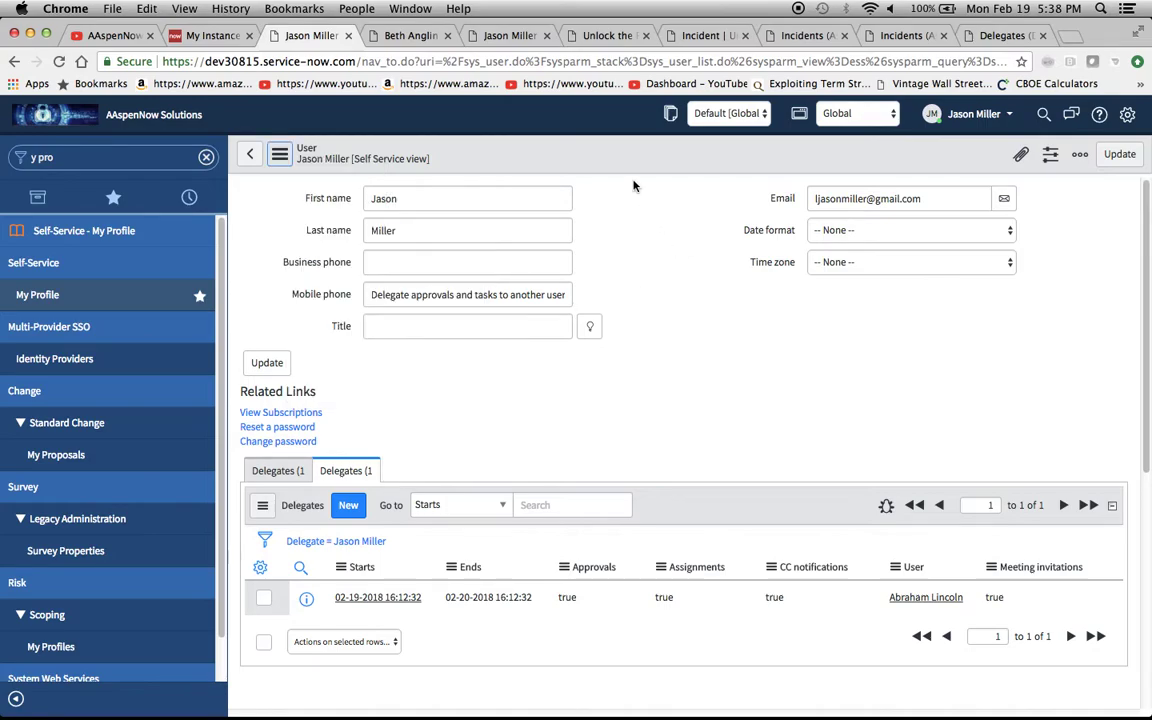
right_click(615, 165)
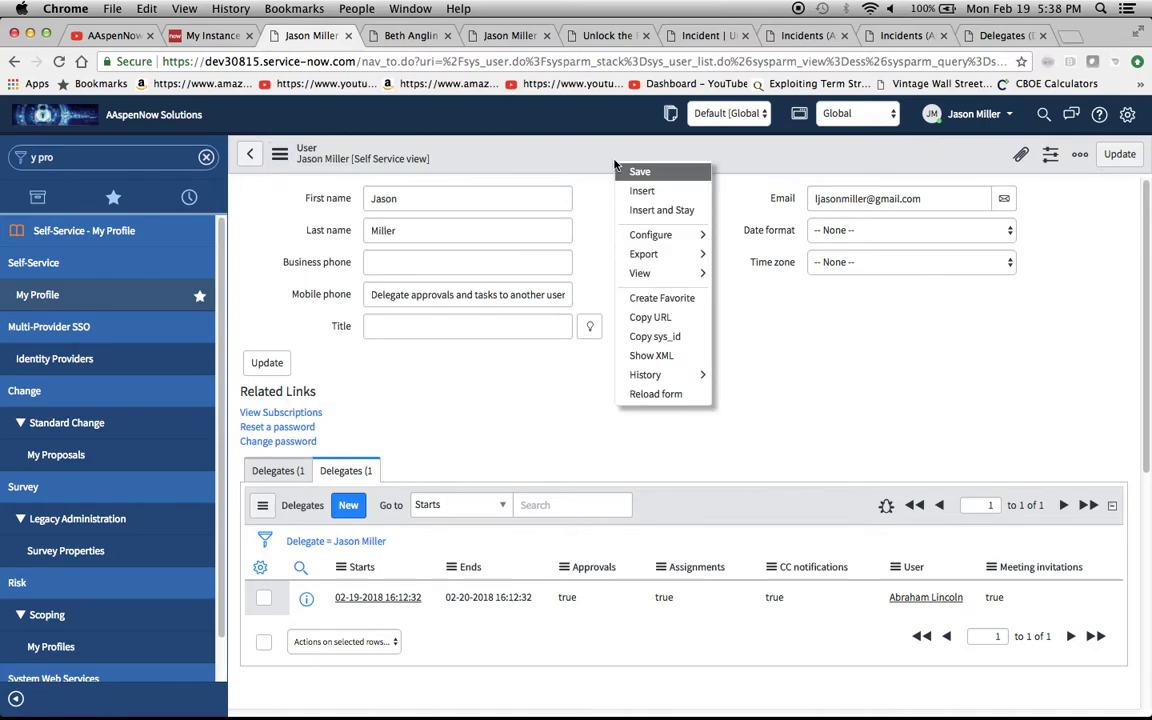
mouse_move(660, 234)
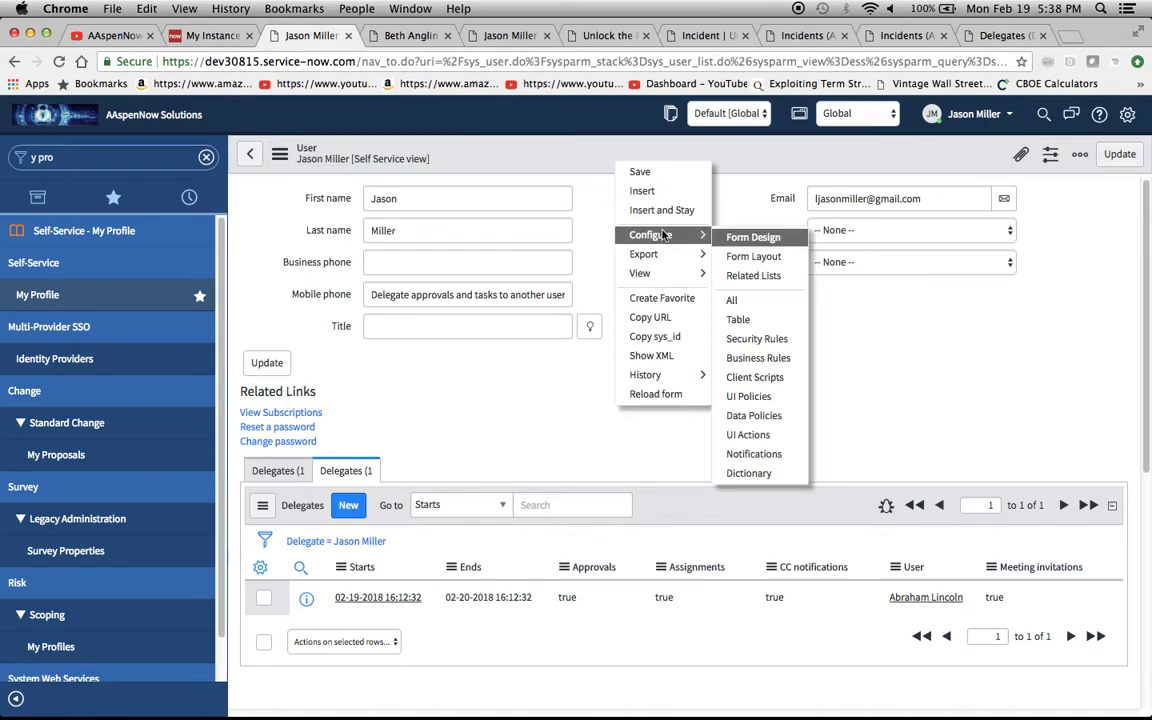
click(756, 276)
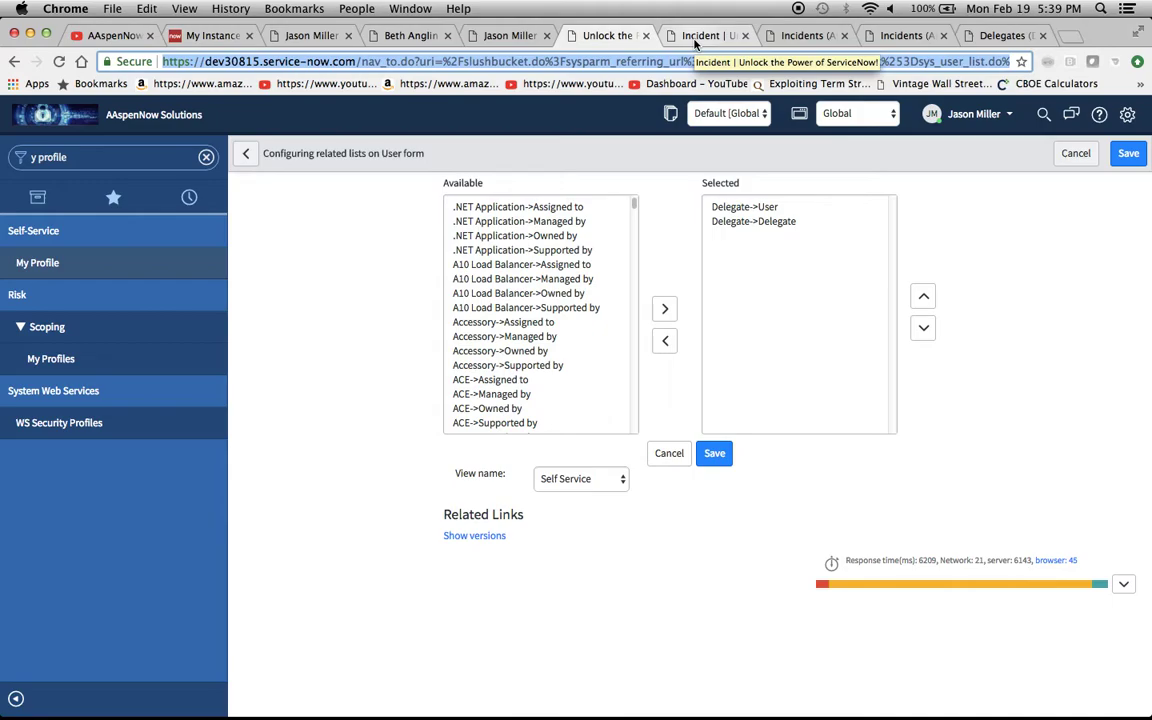
Assign the new incident record to Abraham Lincoln after checking the incoming delegate record
click(695, 42)
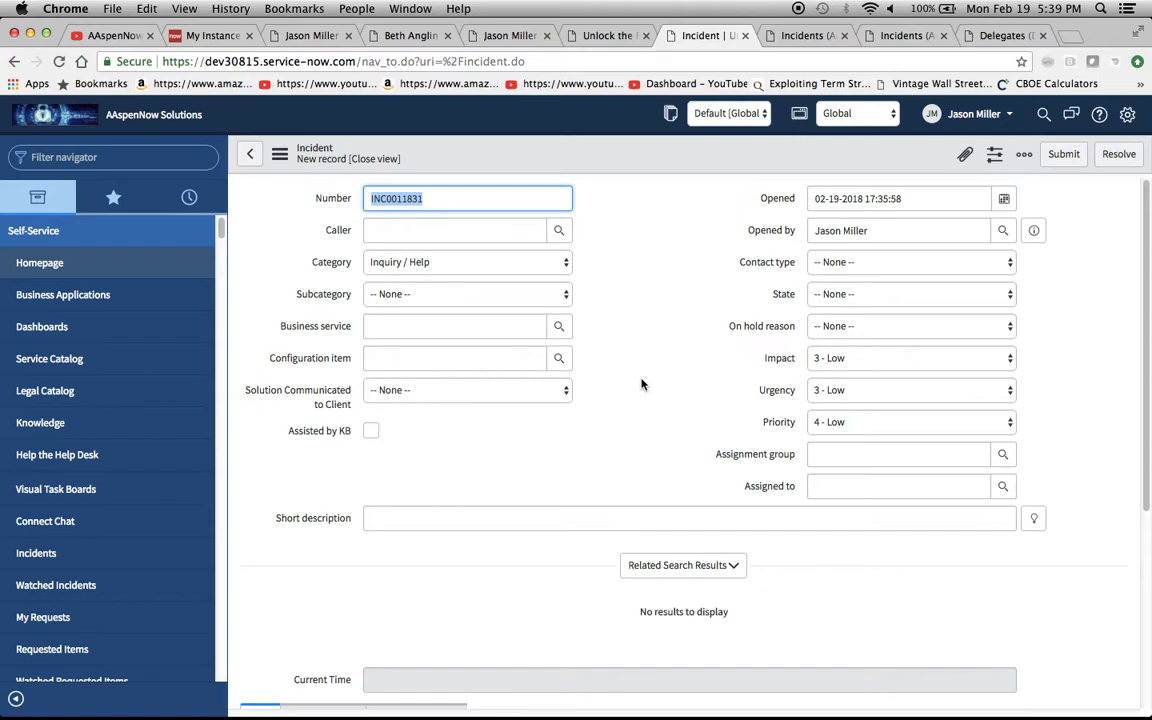
click(510, 36)
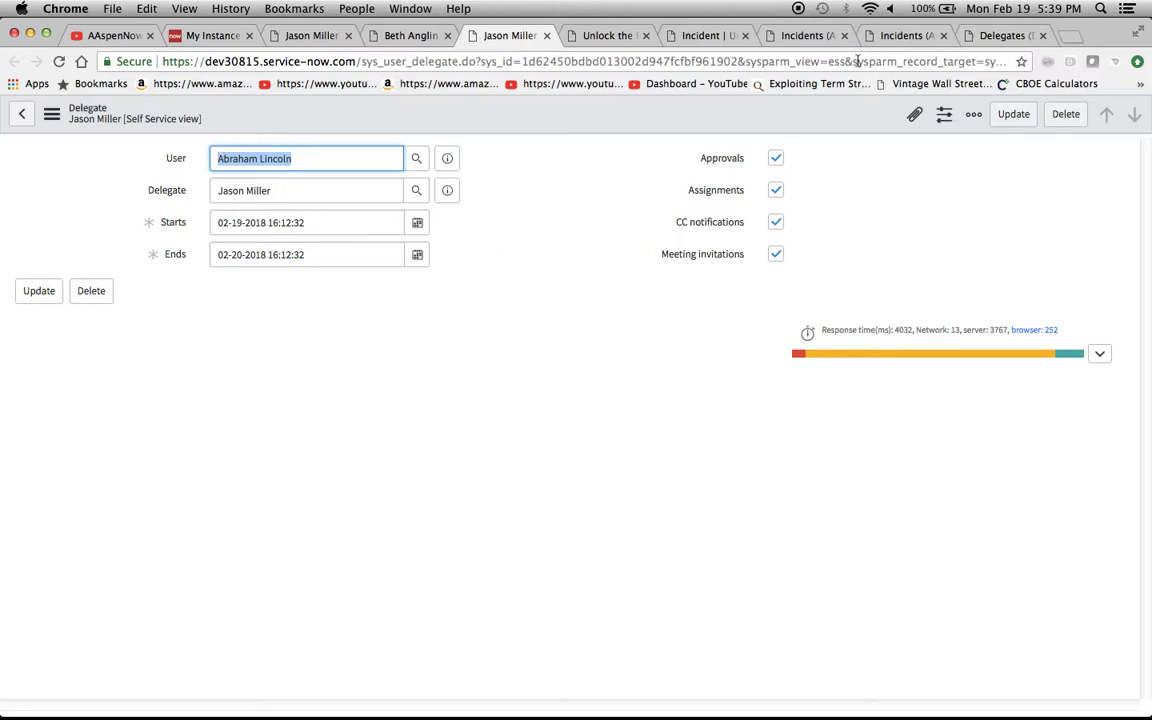
click(702, 36)
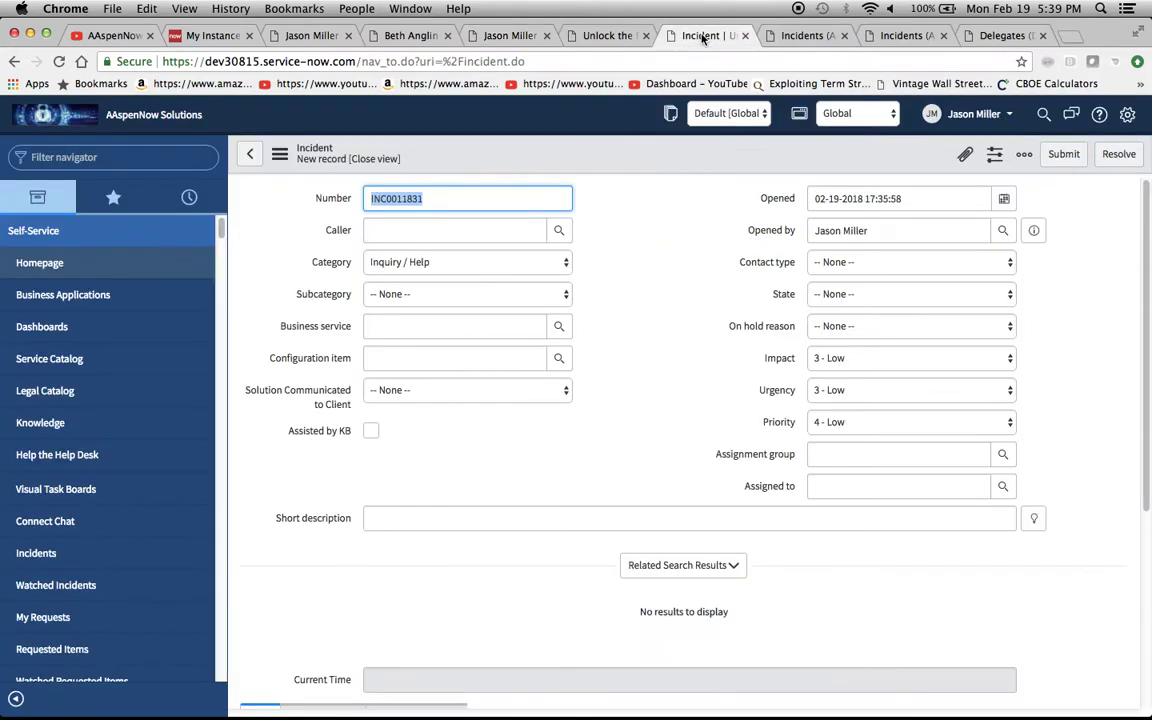
click(848, 487)
text(abraham)
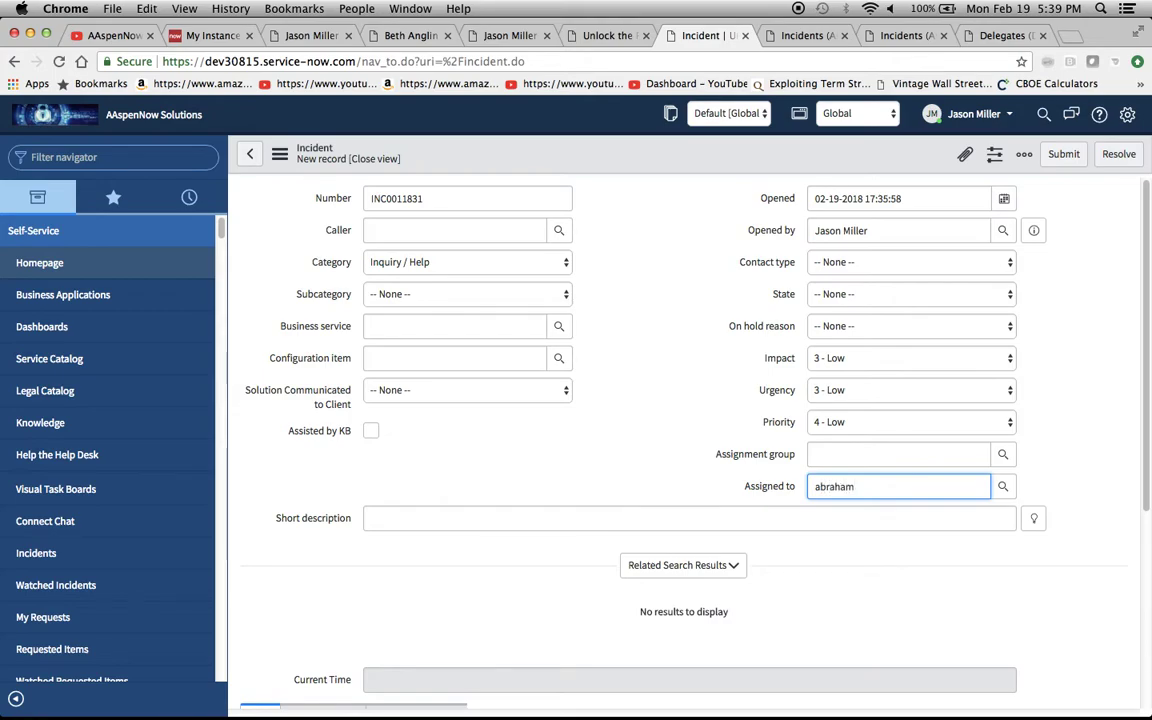
click(872, 521)
Enter a short description stating that the incident is really for the delegate, and save the record
click(480, 518)
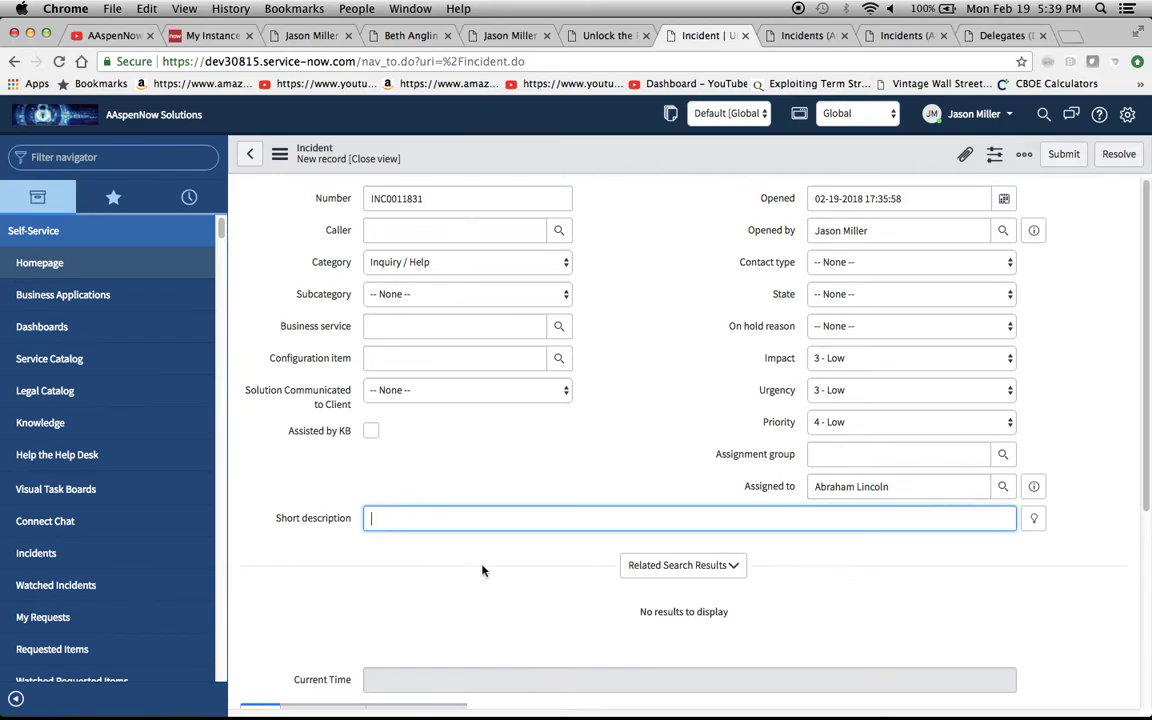
text(Really fo)
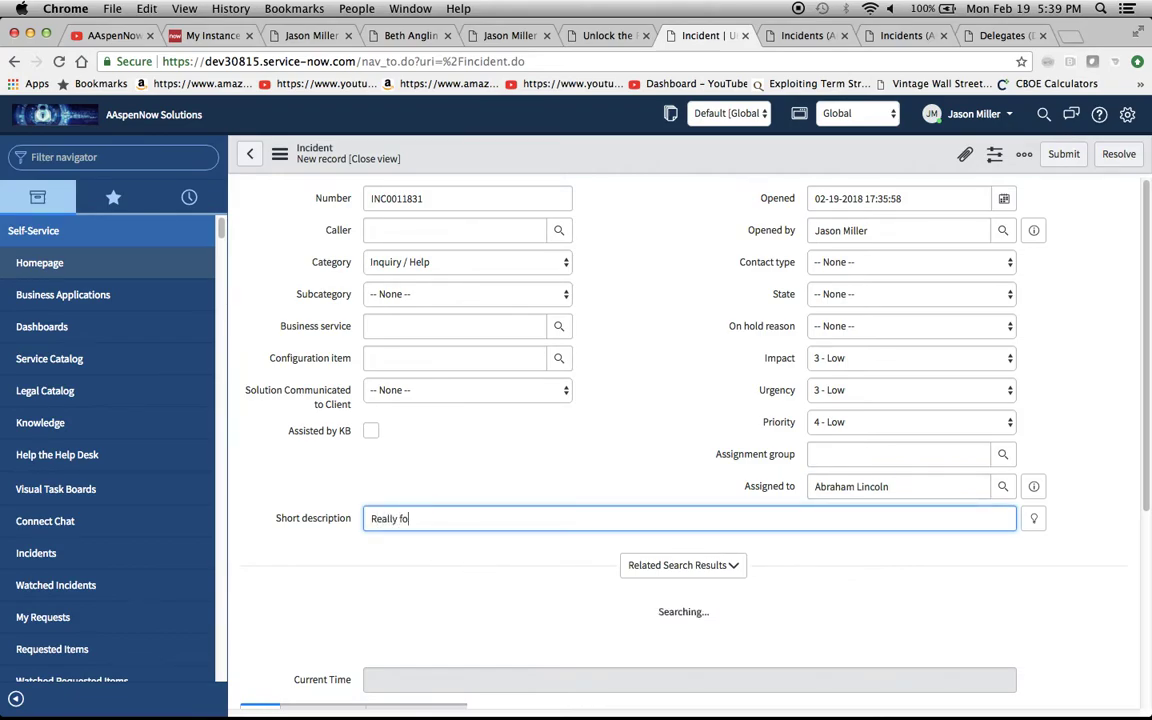
text(r Jason)
click(485, 478)
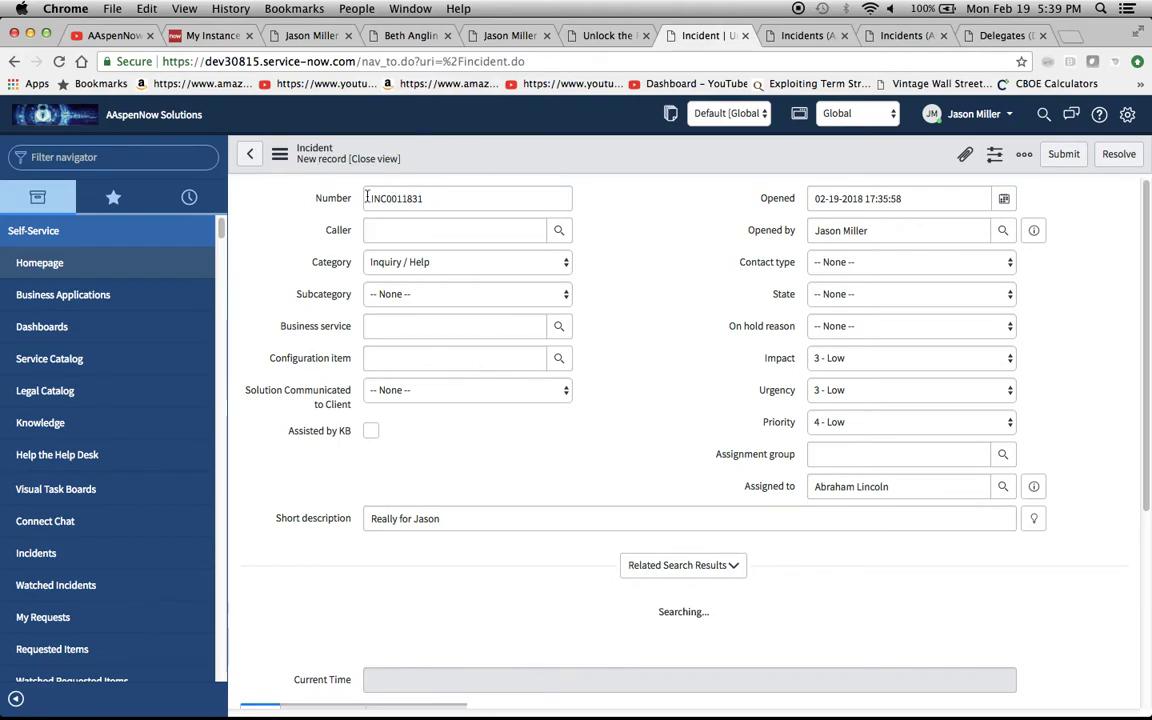
click(280, 154)
click(311, 172)
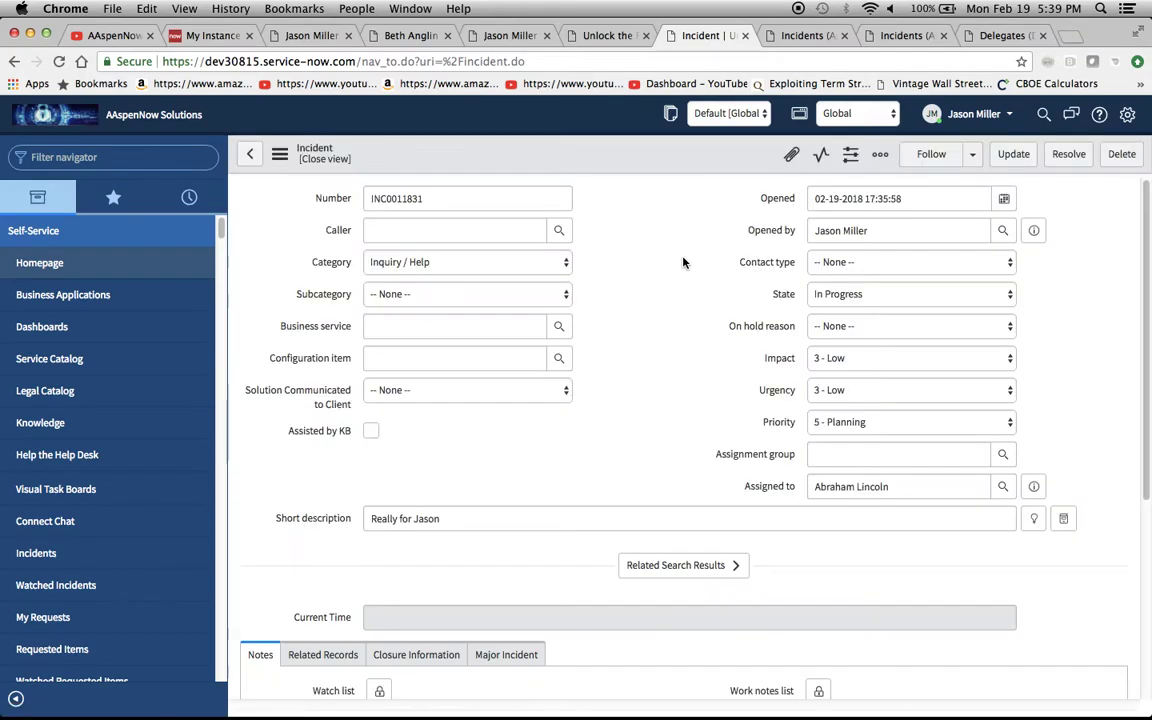
Reload the assigned incidents page, filter the navigator by "to", and open the Incident - Assigned to me favorite
click(788, 36)
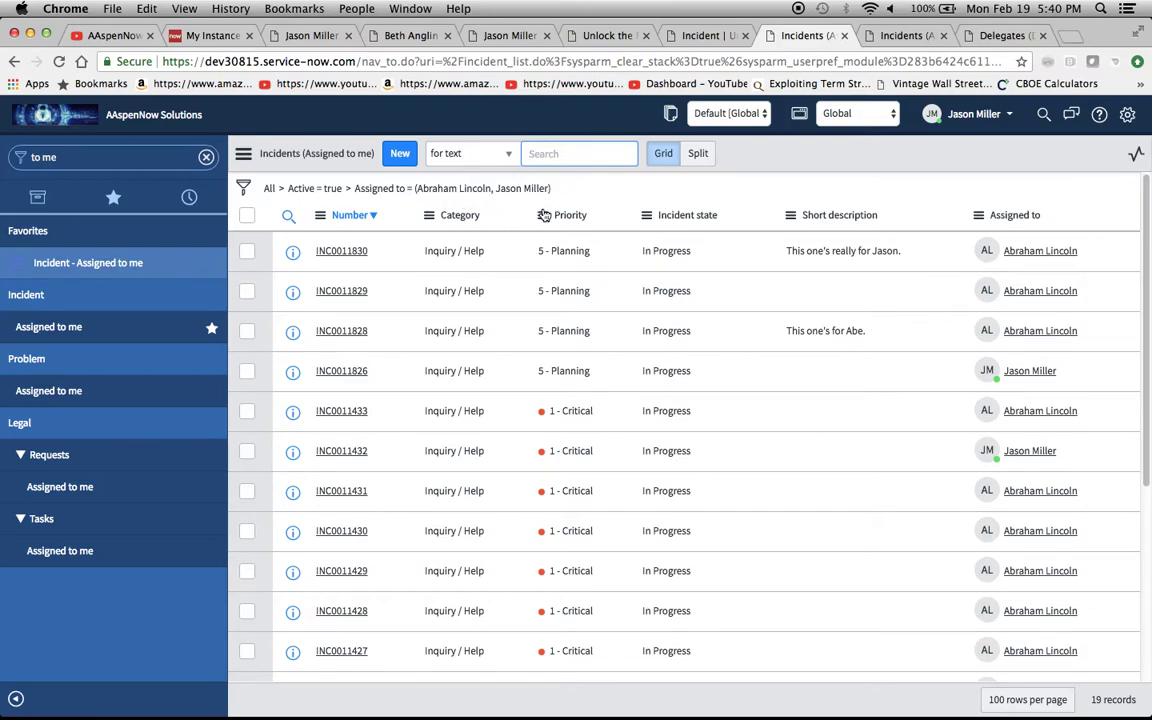
right_click(734, 159)
click(258, 111)
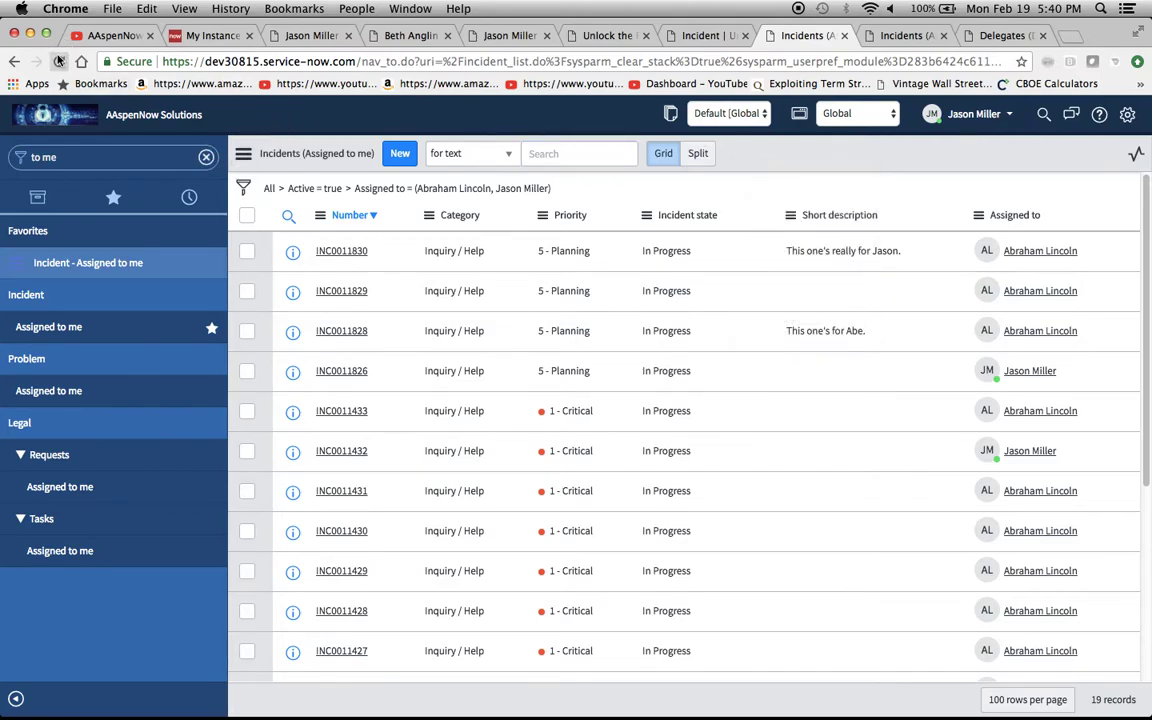
click(59, 61)
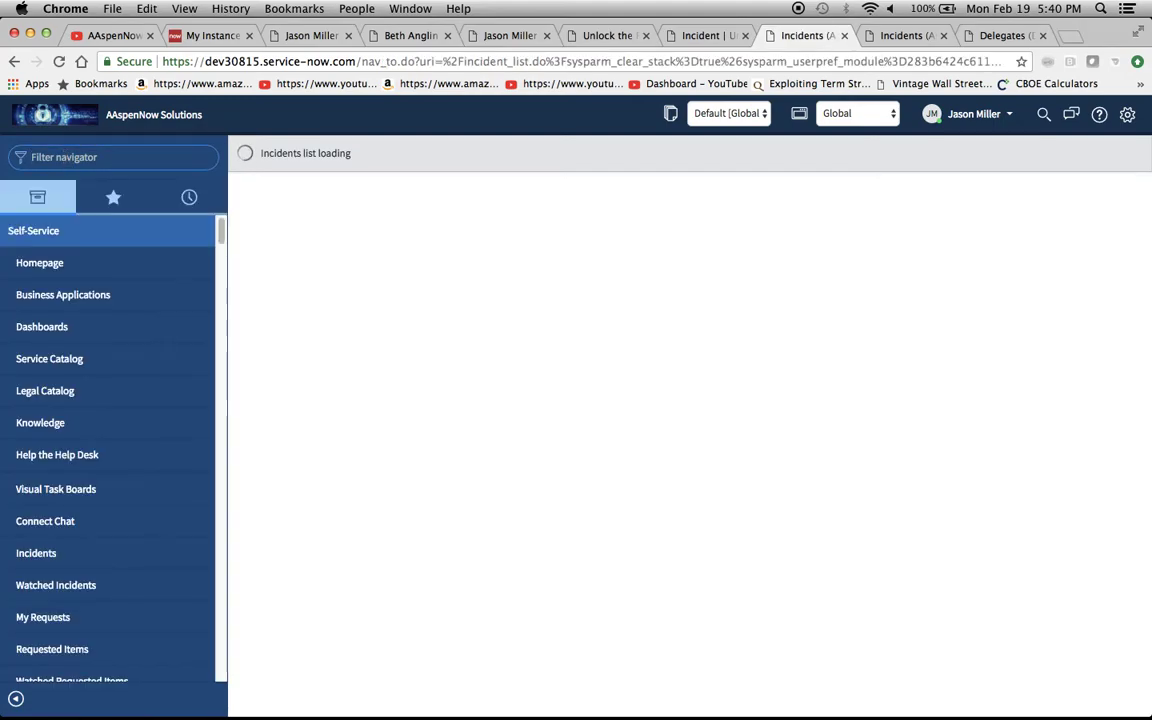
text(to)
text(me)
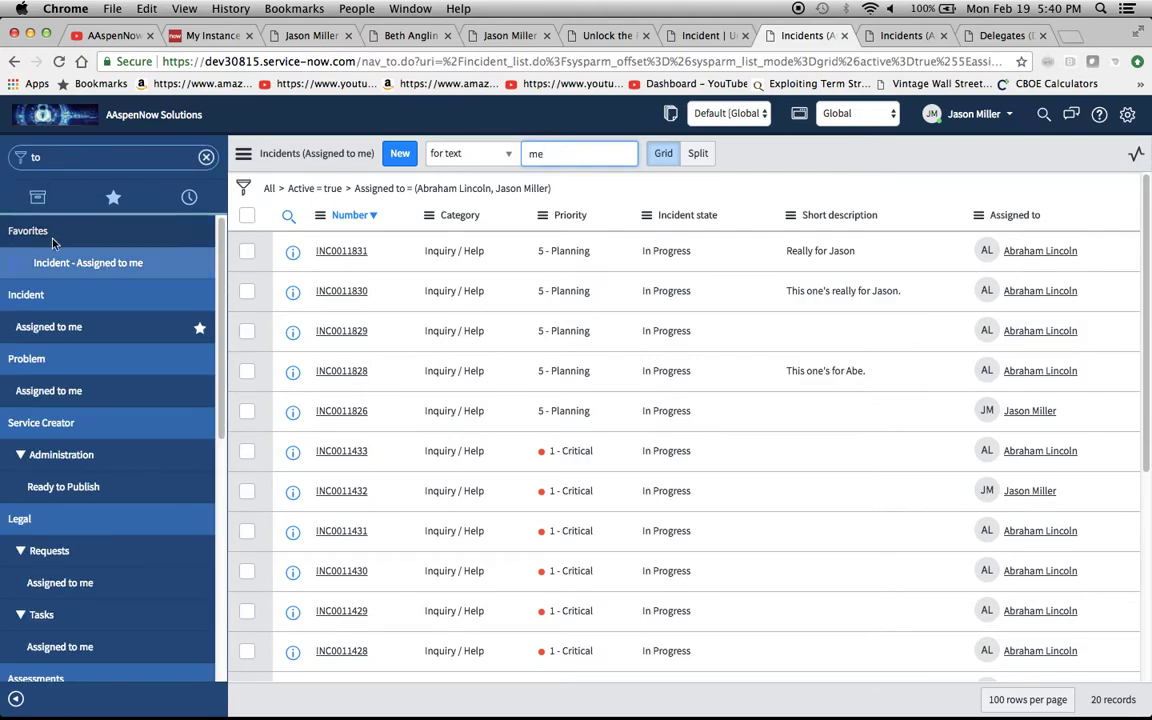
click(63, 263)
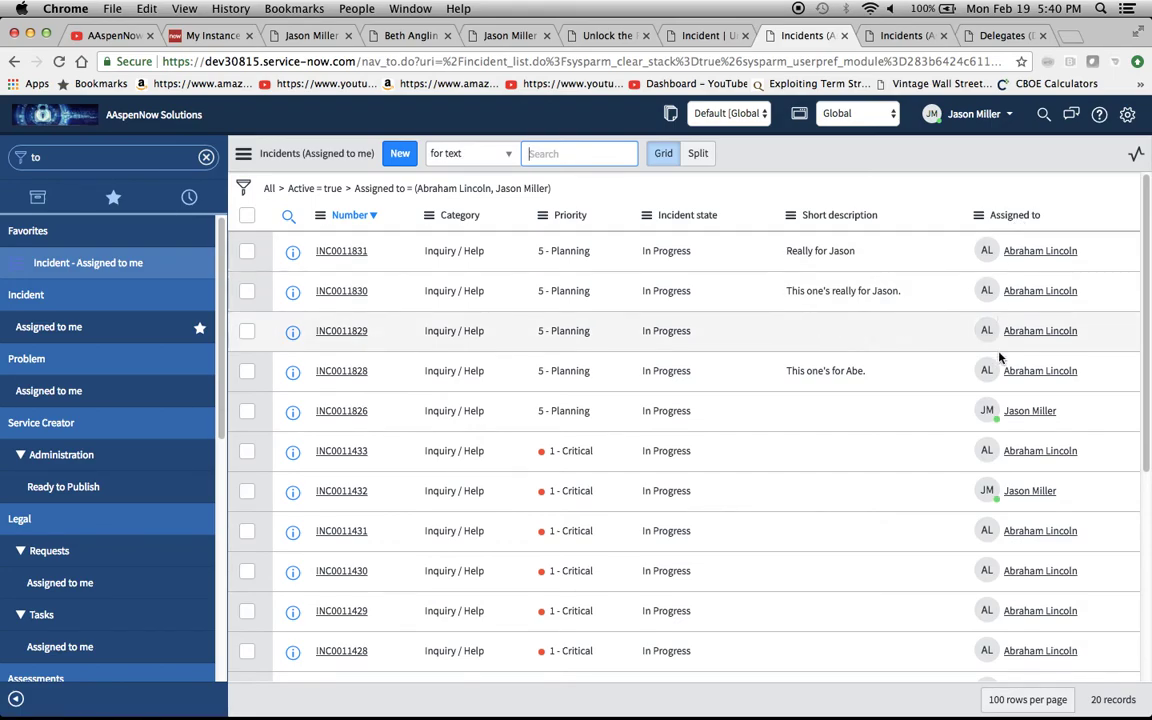
Delete the delegate record whose User is Abraham Lincoln
click(495, 35)
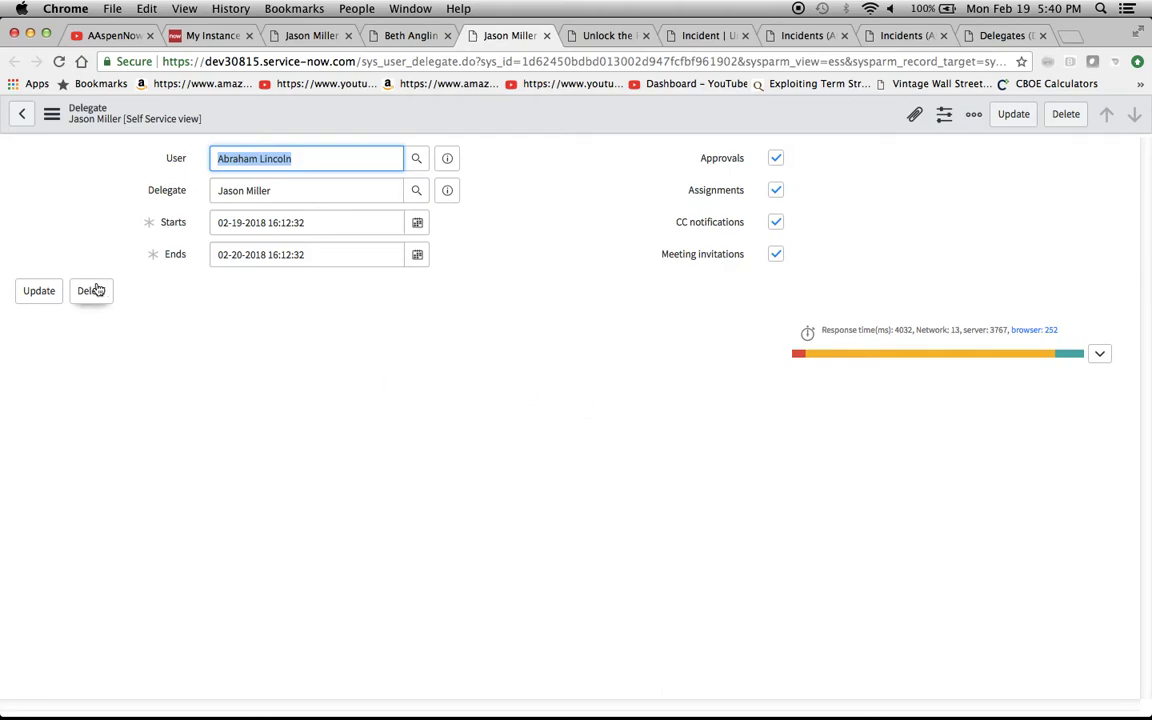
click(91, 290)
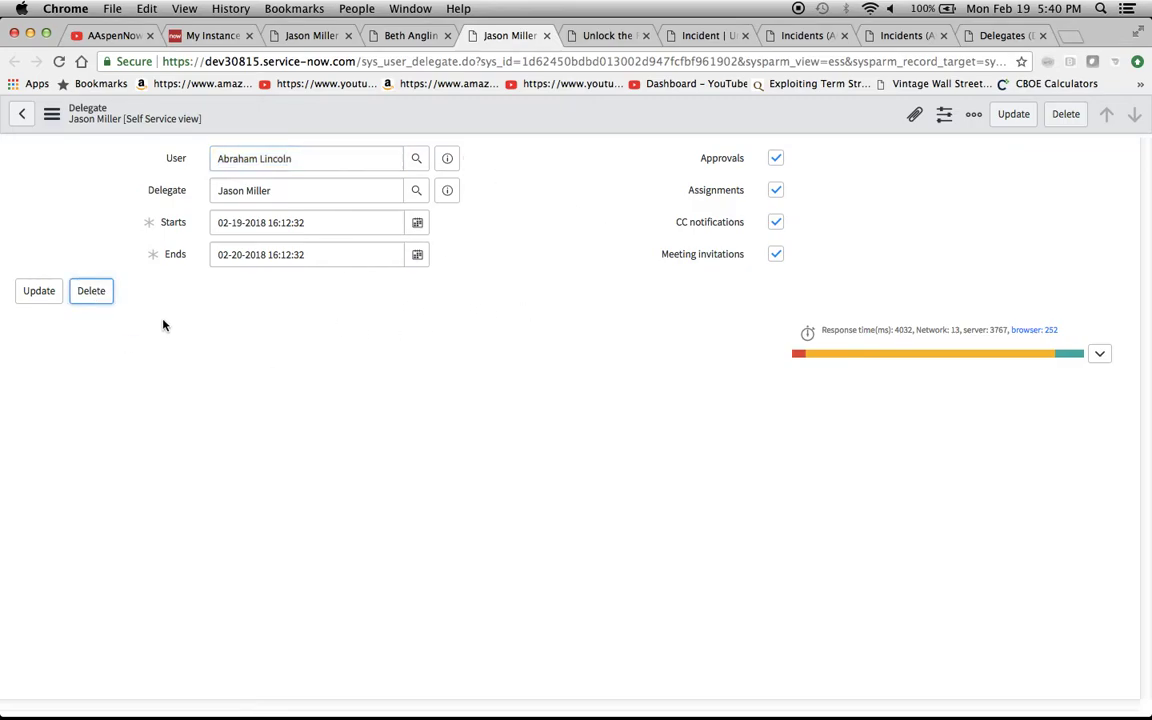
click(89, 290)
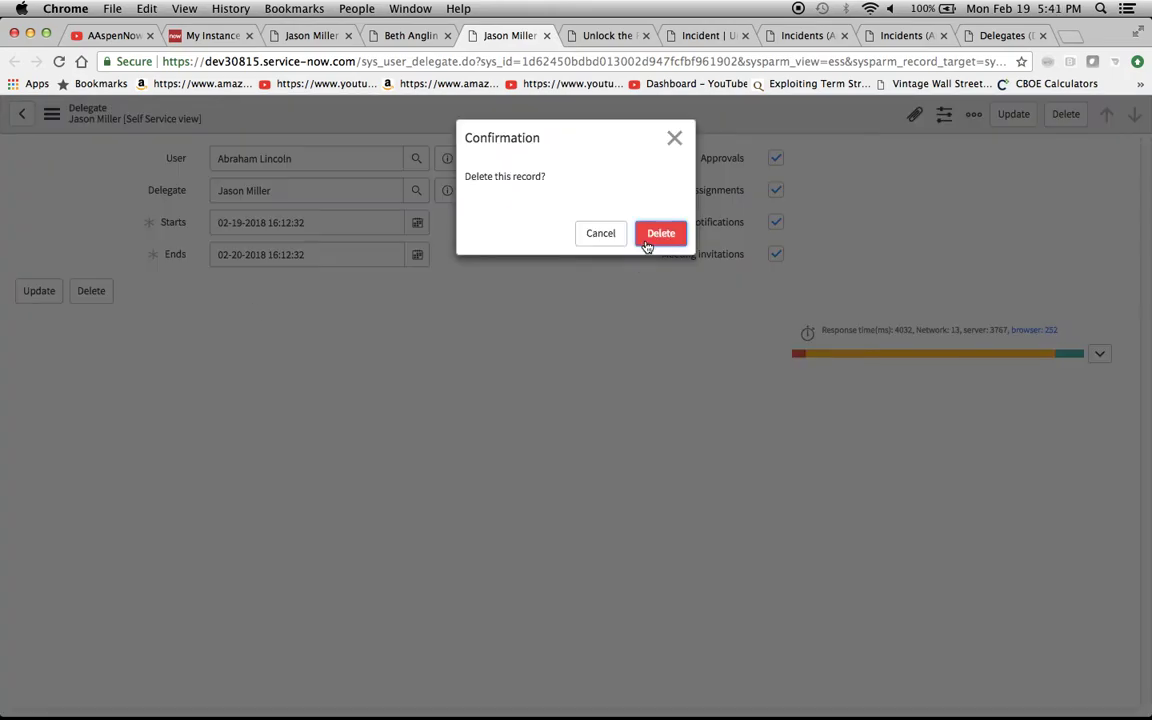
click(655, 240)
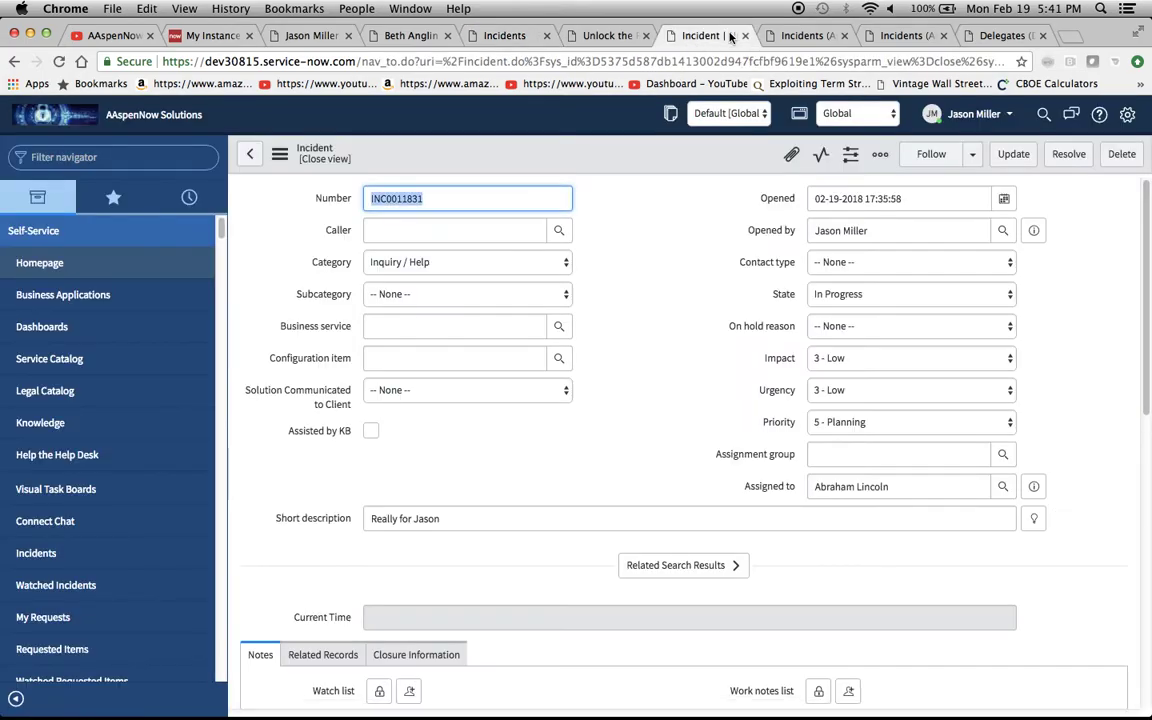
Refresh the Incident - Assigned to me list, and review the other delegate's incident list and the full Delegates list
click(795, 36)
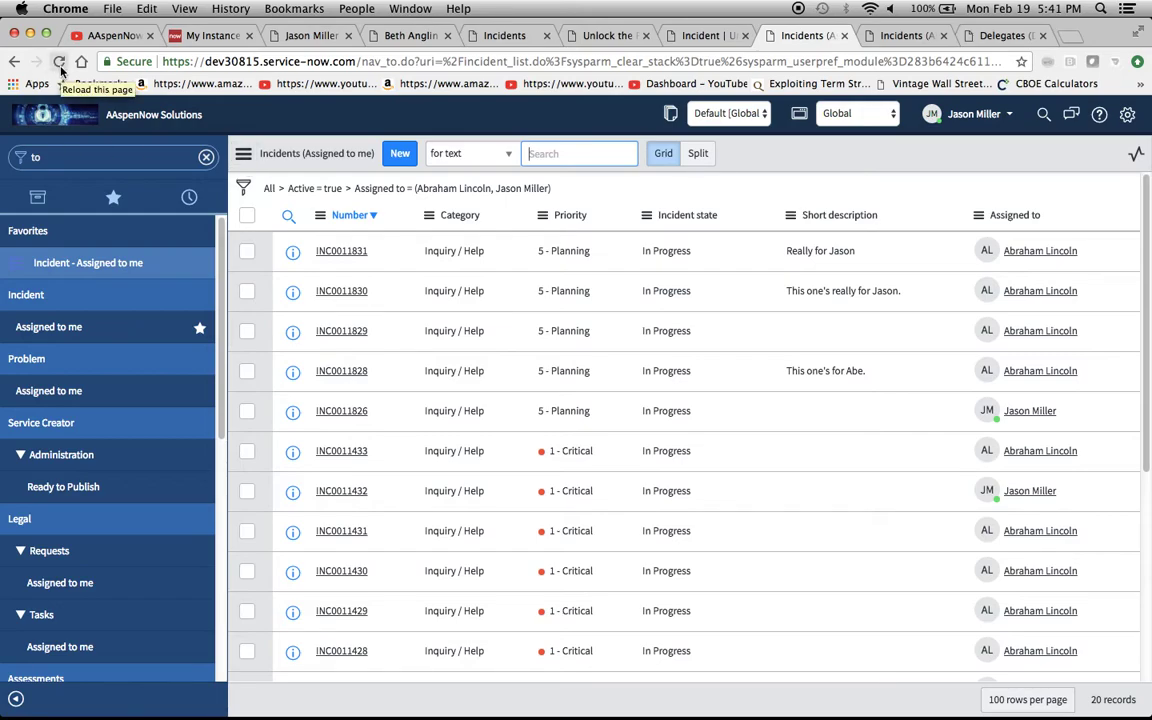
click(77, 264)
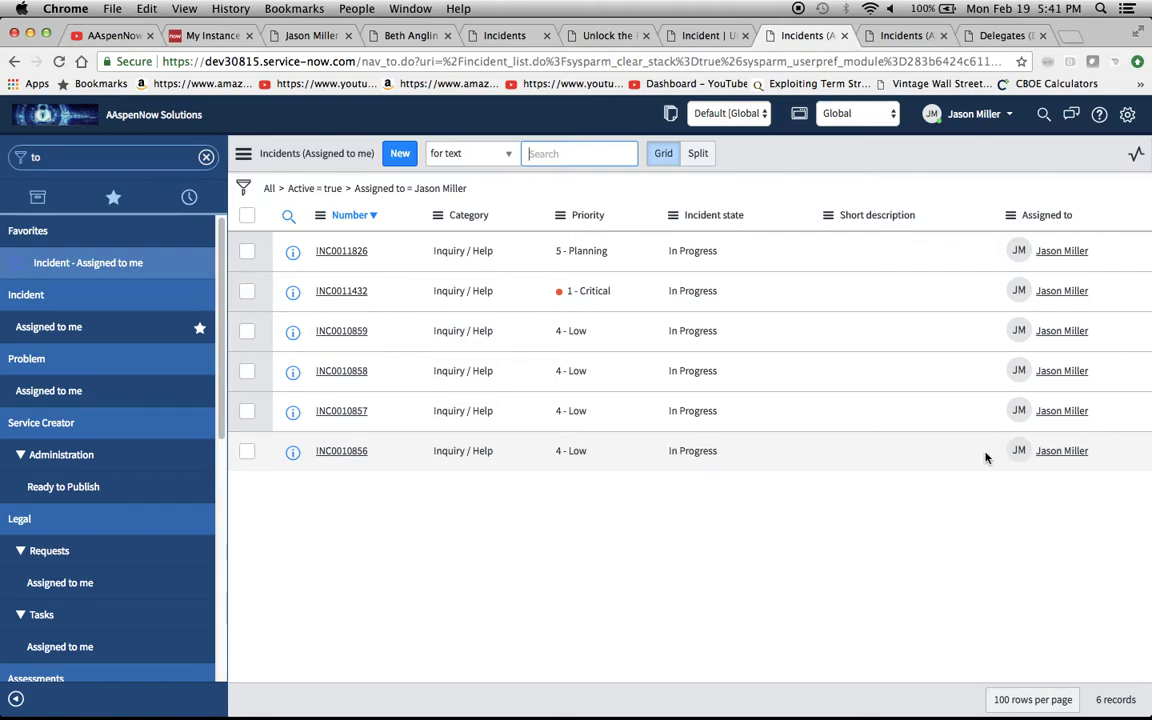
click(898, 38)
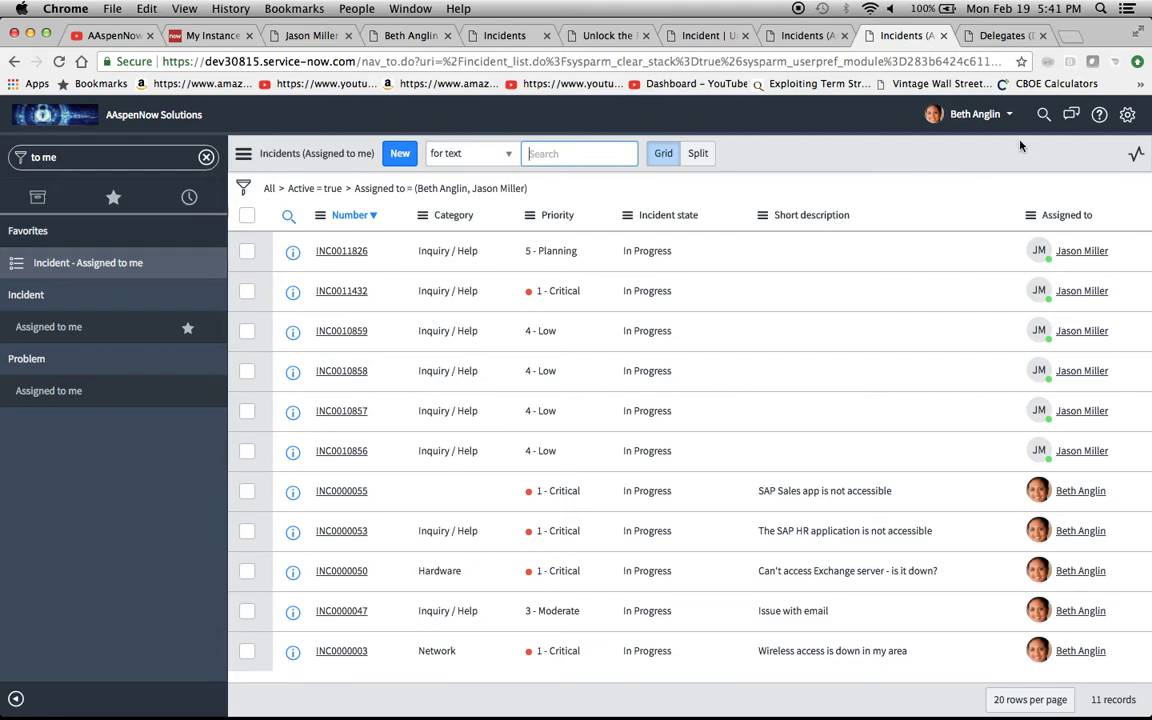
click(1002, 36)
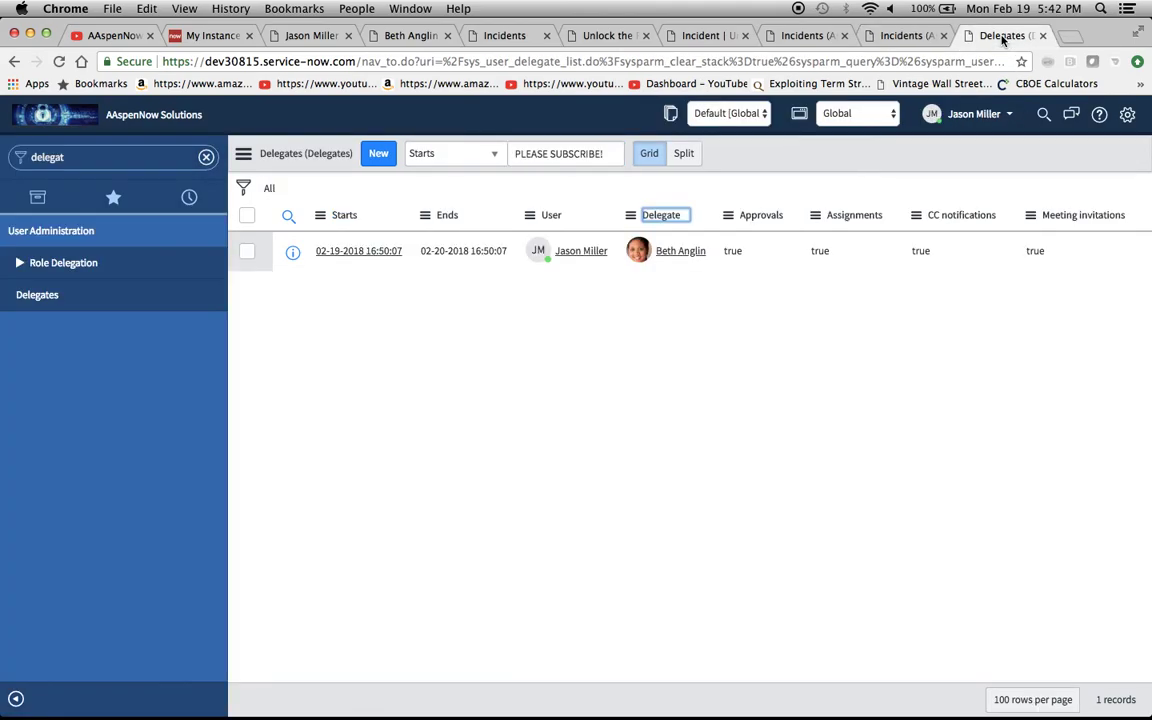